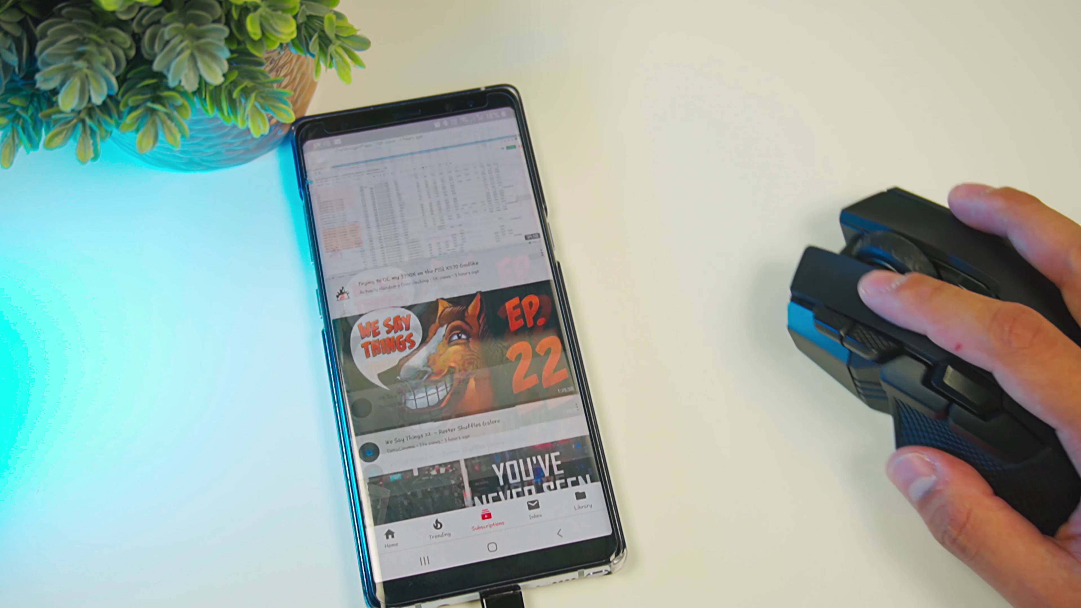
- Scroll the phone's YouTube feed down three notches with the mouse wheel
{"action": "scroll", "coordinate": [486, 335], "scroll_direction": "down", "scroll_amount": 5}
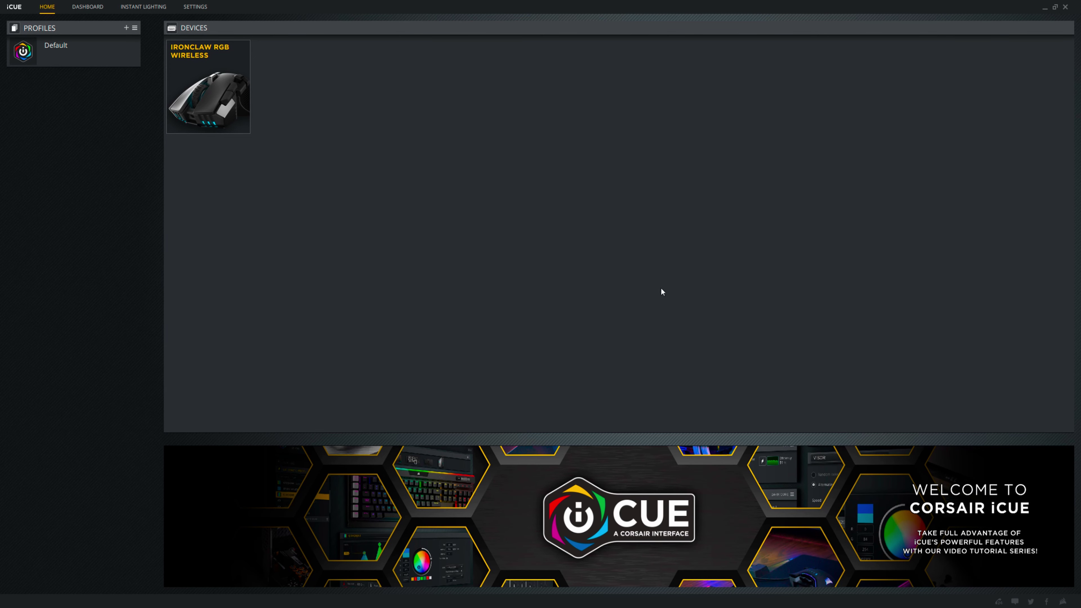
- Open the IronClaw RGB Wireless device and add a new profile, Profile 7
{"action": "left_click", "coordinate": [227, 104]}
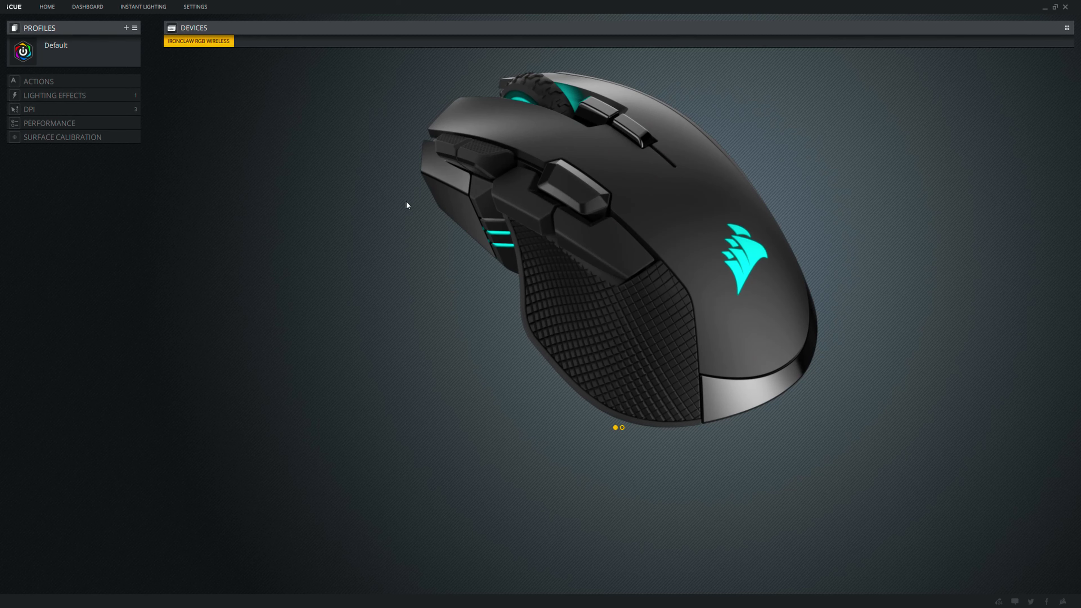
{"action": "left_click", "coordinate": [123, 29]}
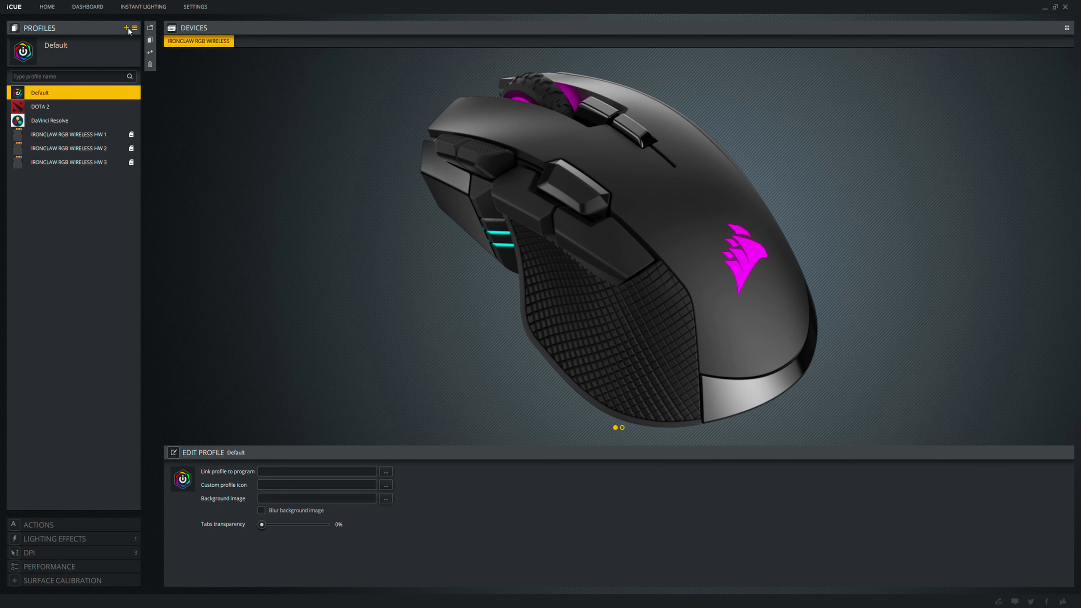
{"action": "left_click", "coordinate": [127, 28]}
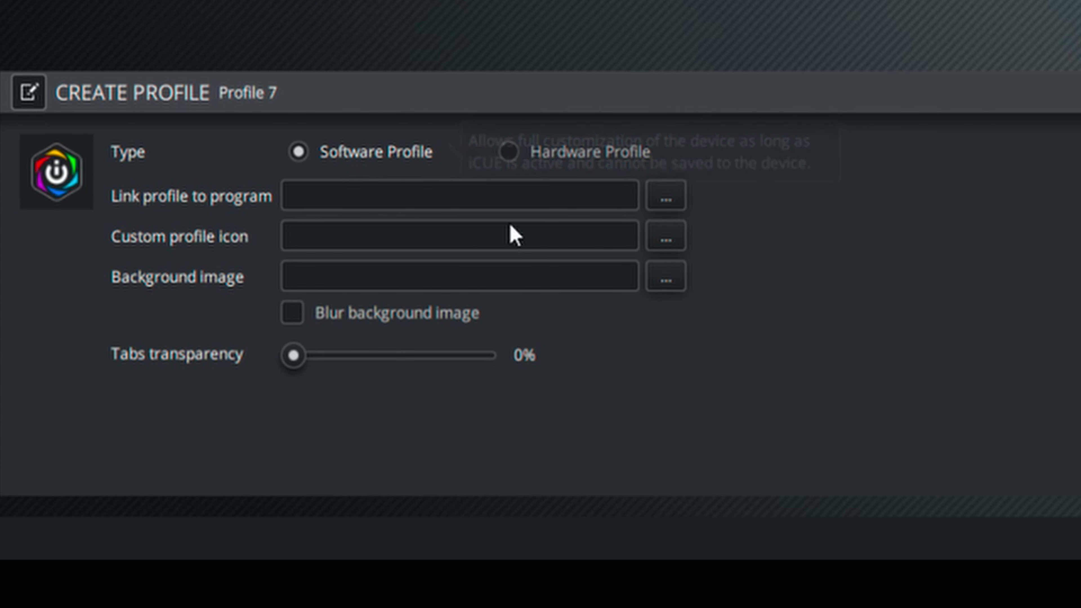
- Blur Profile 7's background image and set tabs transparency to 90%
{"action": "mouse_move", "coordinate": [548, 159]}
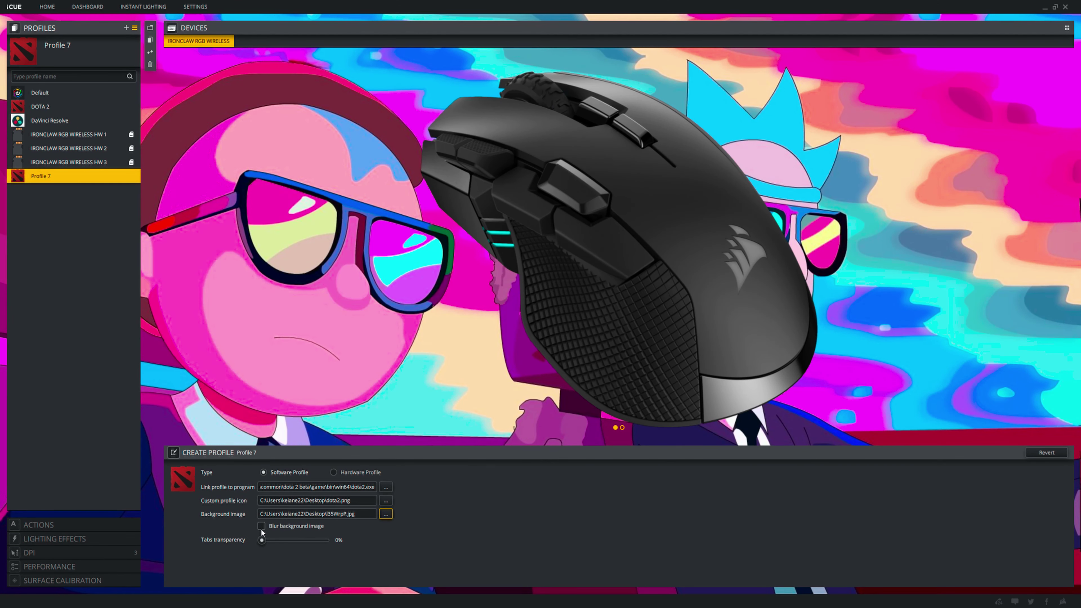
{"action": "left_click", "coordinate": [261, 527]}
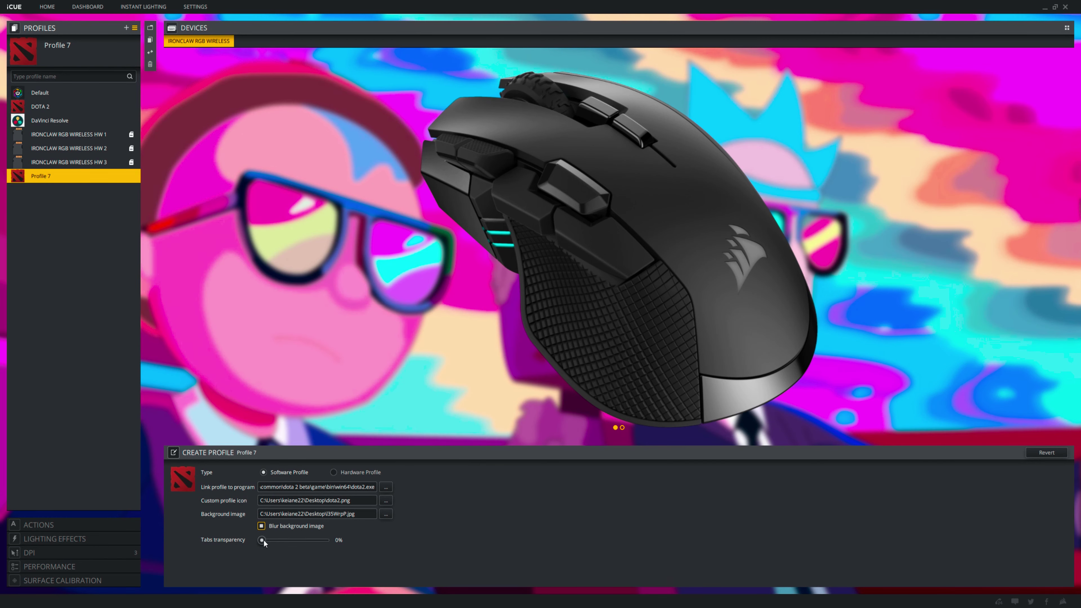
{"action": "left_click_drag", "start_coordinate": [263, 541], "coordinate": [334, 549]}
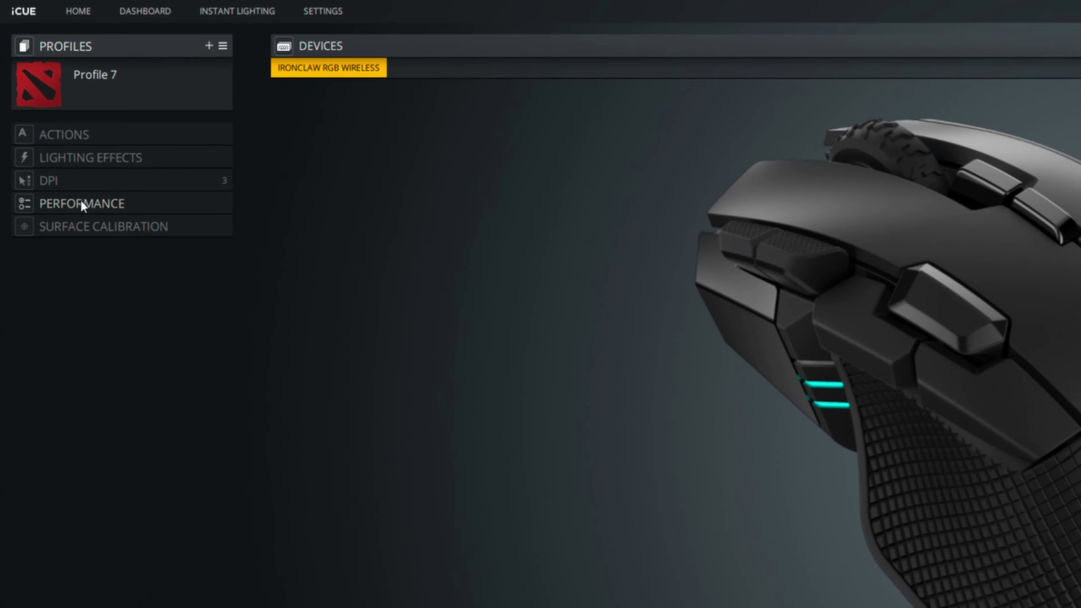
- Add a new macro action, then try the A–Z and number/symbol key remap types
{"action": "left_click", "coordinate": [113, 139]}
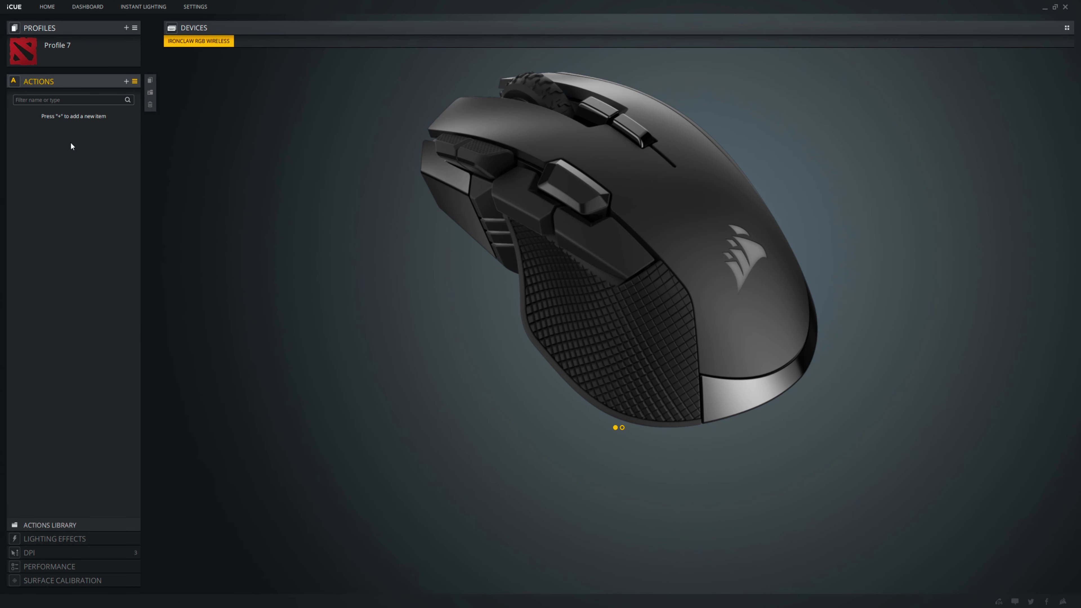
{"action": "left_click", "coordinate": [126, 81]}
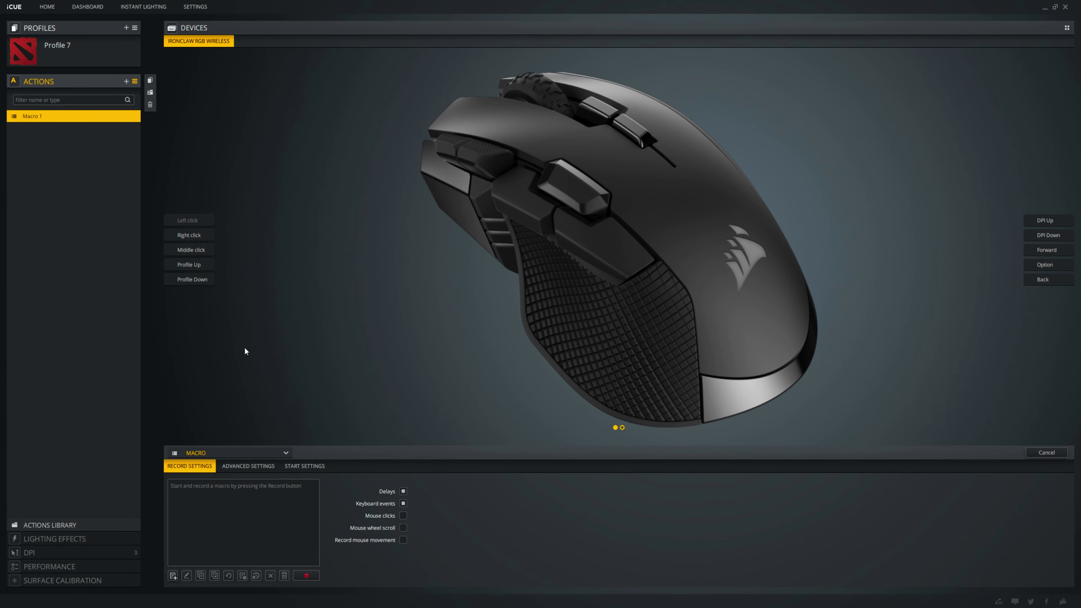
{"action": "left_click", "coordinate": [244, 452]}
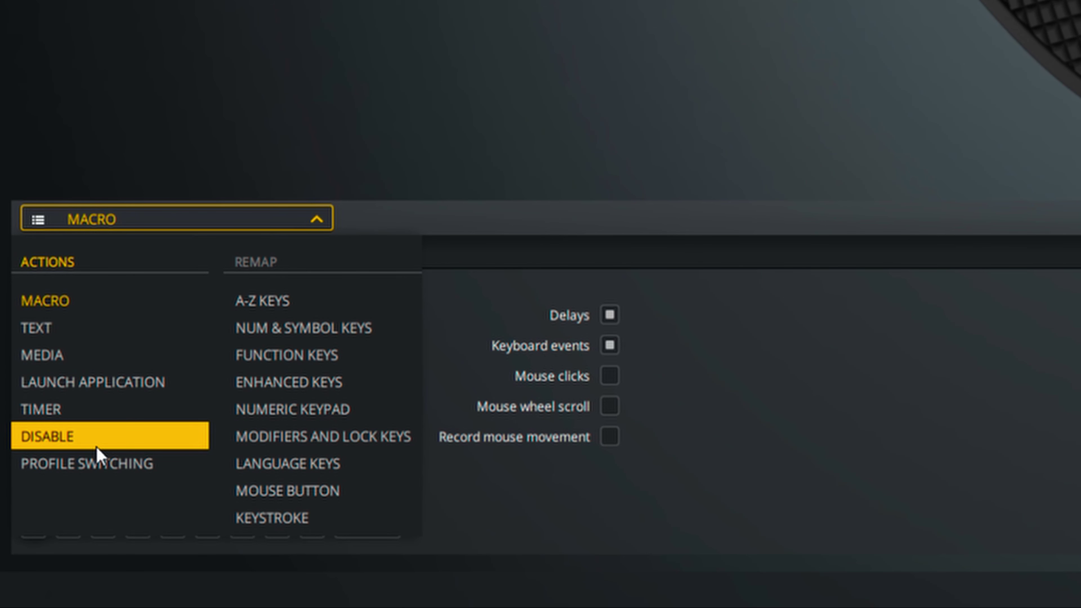
{"action": "left_click", "coordinate": [327, 314]}
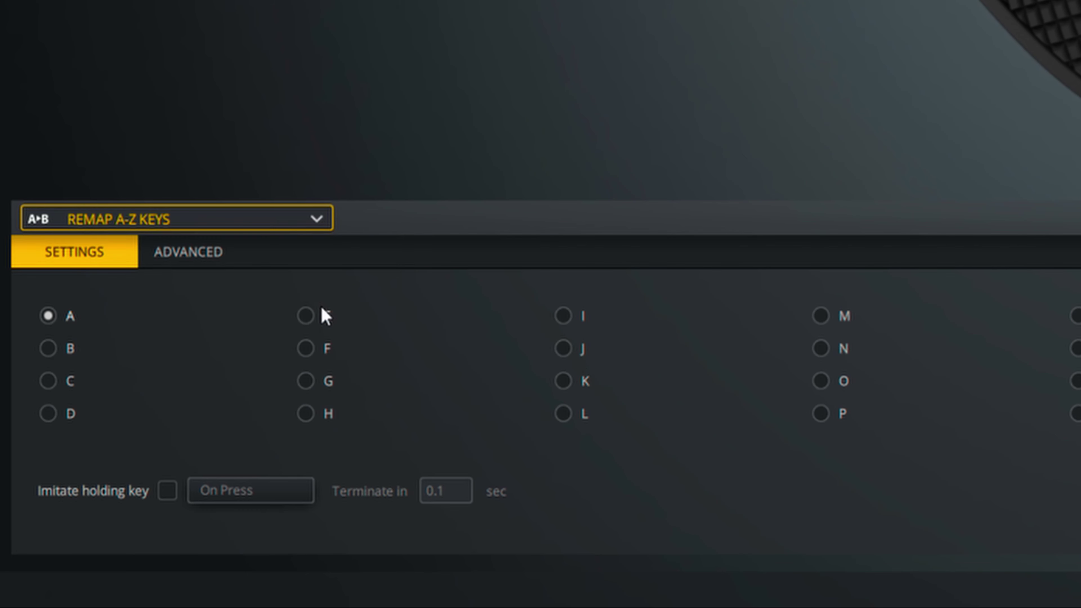
{"action": "left_click", "coordinate": [237, 225]}
{"action": "left_click", "coordinate": [308, 272]}
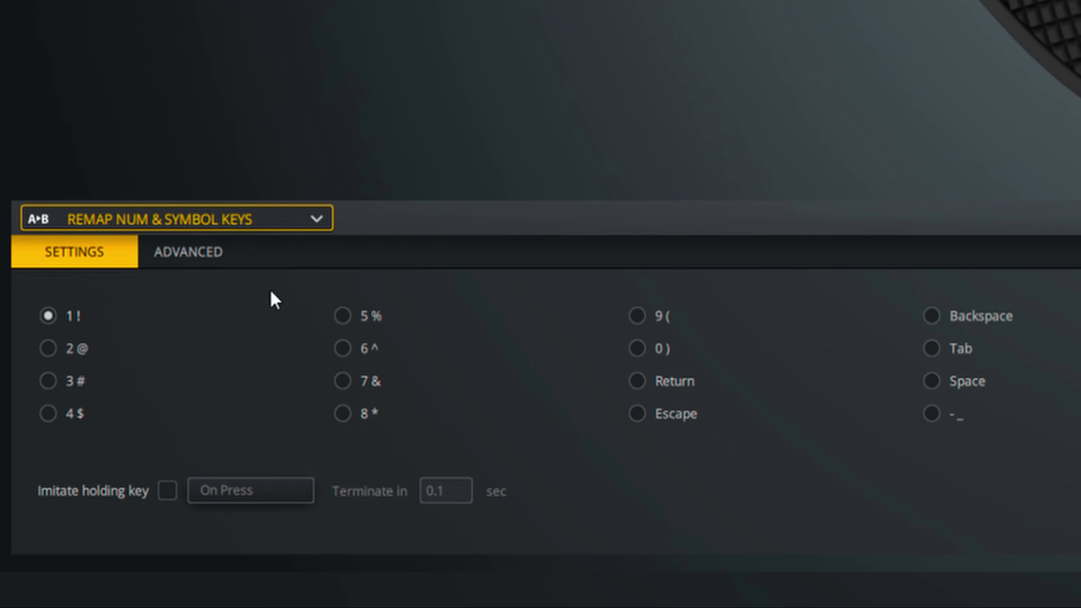
- Switch the action through function, enhanced, numeric keypad and modifier/lock key remaps
{"action": "left_click", "coordinate": [269, 224]}
{"action": "left_click", "coordinate": [266, 314]}
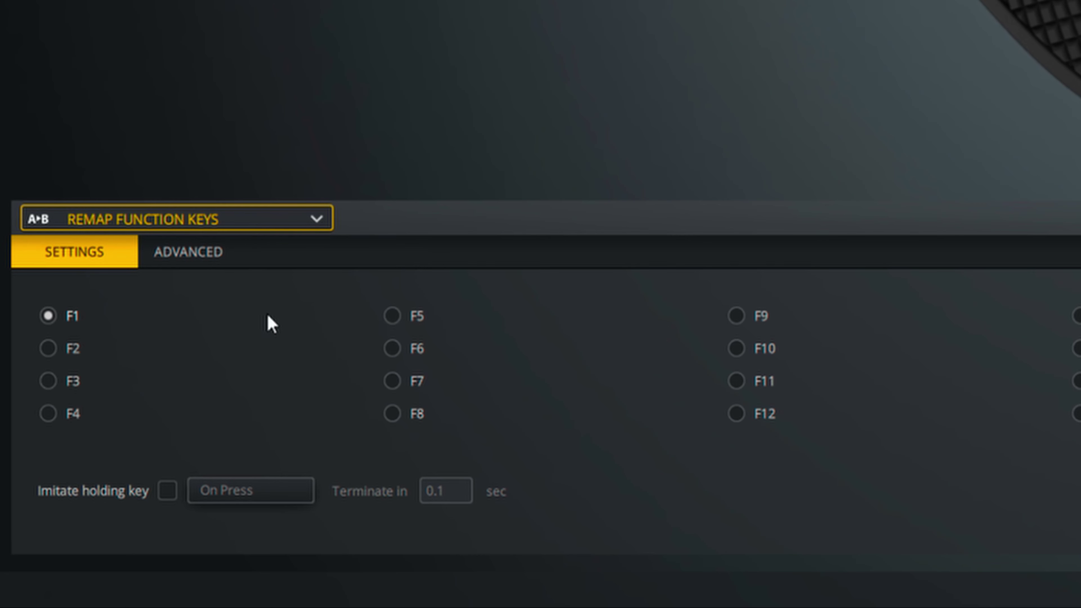
{"action": "left_click", "coordinate": [251, 228]}
{"action": "left_click", "coordinate": [264, 378]}
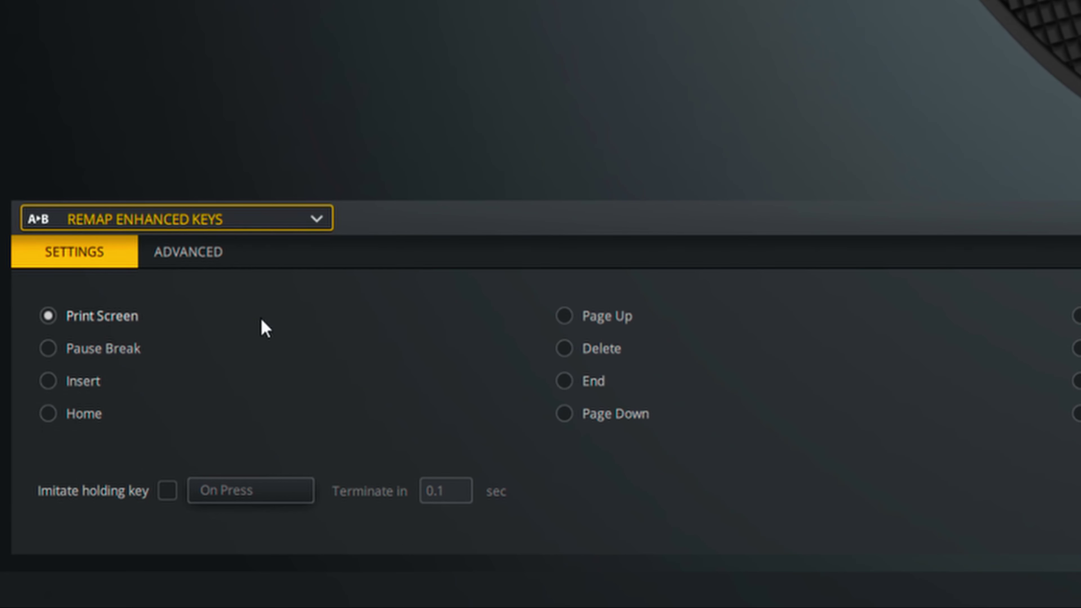
{"action": "left_click", "coordinate": [245, 230]}
{"action": "left_click", "coordinate": [273, 408]}
{"action": "left_click", "coordinate": [196, 228]}
{"action": "left_click", "coordinate": [255, 434]}
- Try the language key and mouse button remaps, ending on keystroke
{"action": "left_click", "coordinate": [210, 230]}
{"action": "left_click", "coordinate": [281, 463]}
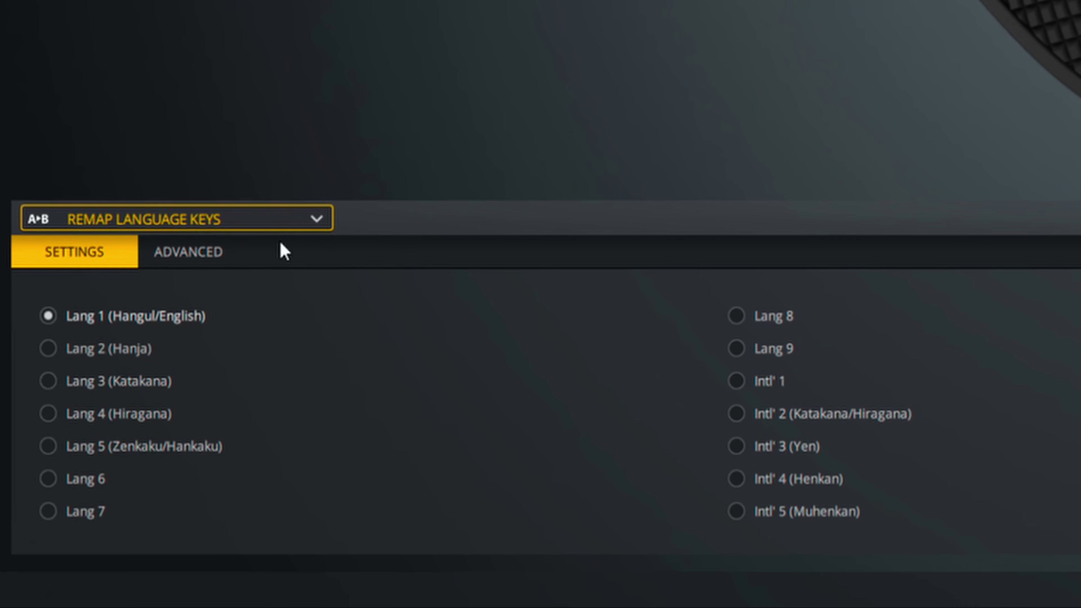
{"action": "left_click", "coordinate": [288, 229]}
{"action": "left_click", "coordinate": [281, 492]}
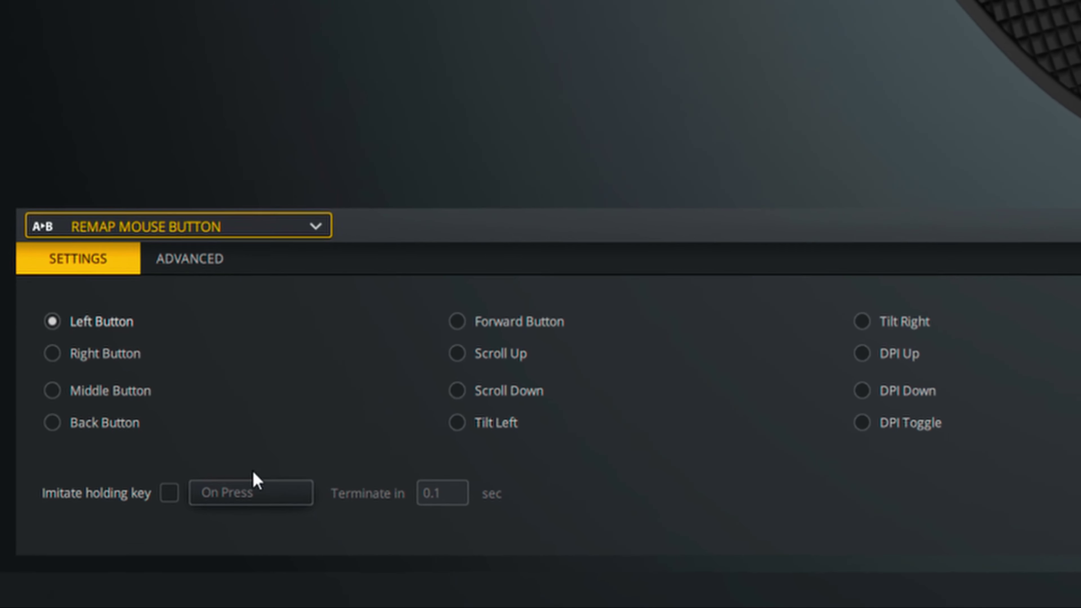
{"action": "left_click", "coordinate": [250, 257]}
{"action": "left_click", "coordinate": [273, 519]}
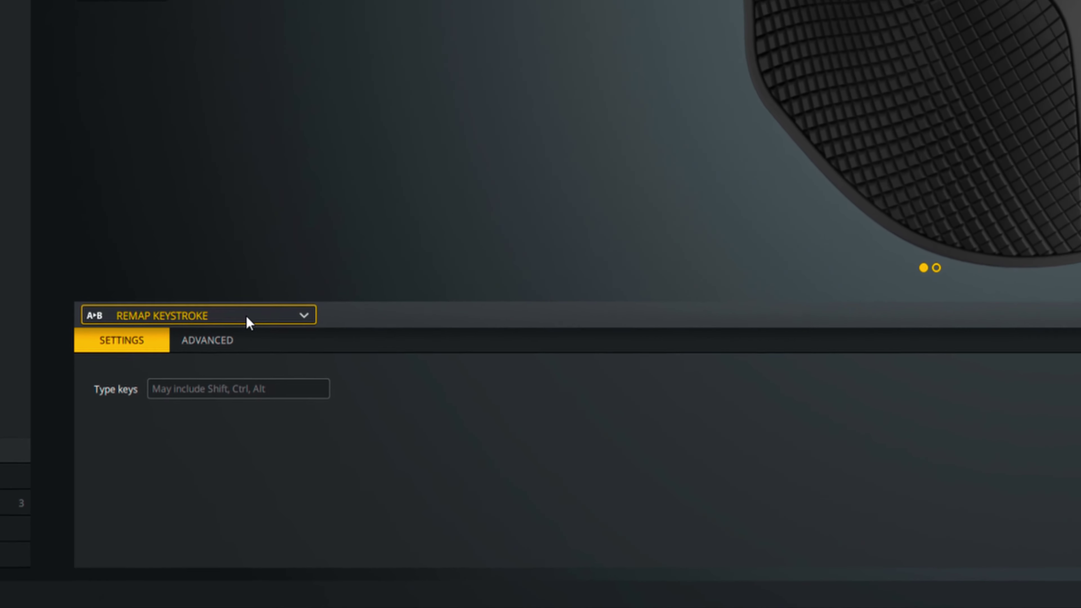
{"action": "left_click", "coordinate": [247, 340]}
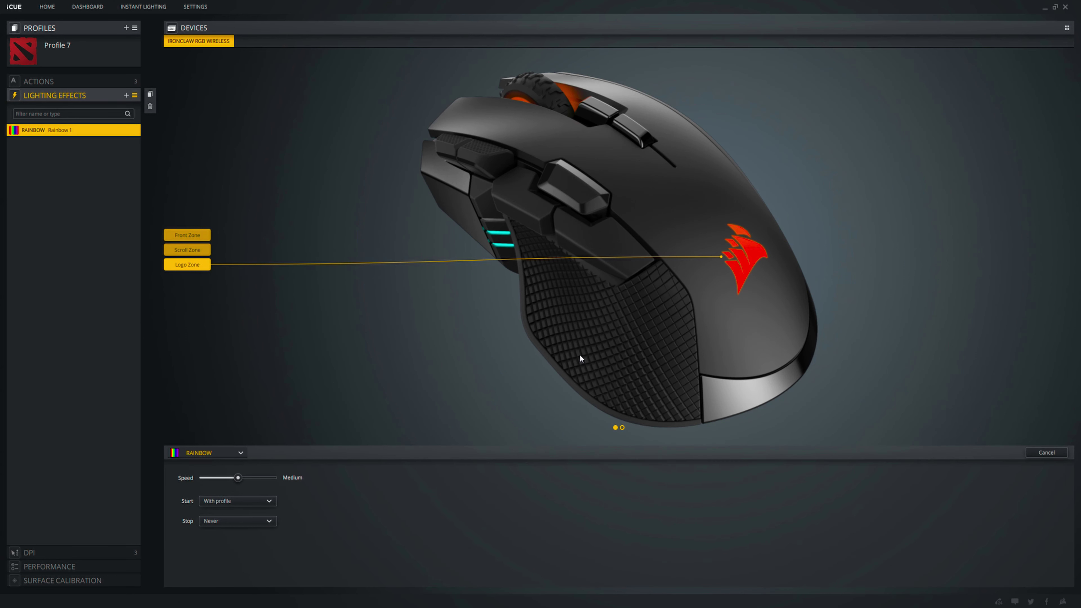
- Give the front lighting zone a static colour, then the Spiral Rainbow effect
{"action": "left_click", "coordinate": [194, 236]}
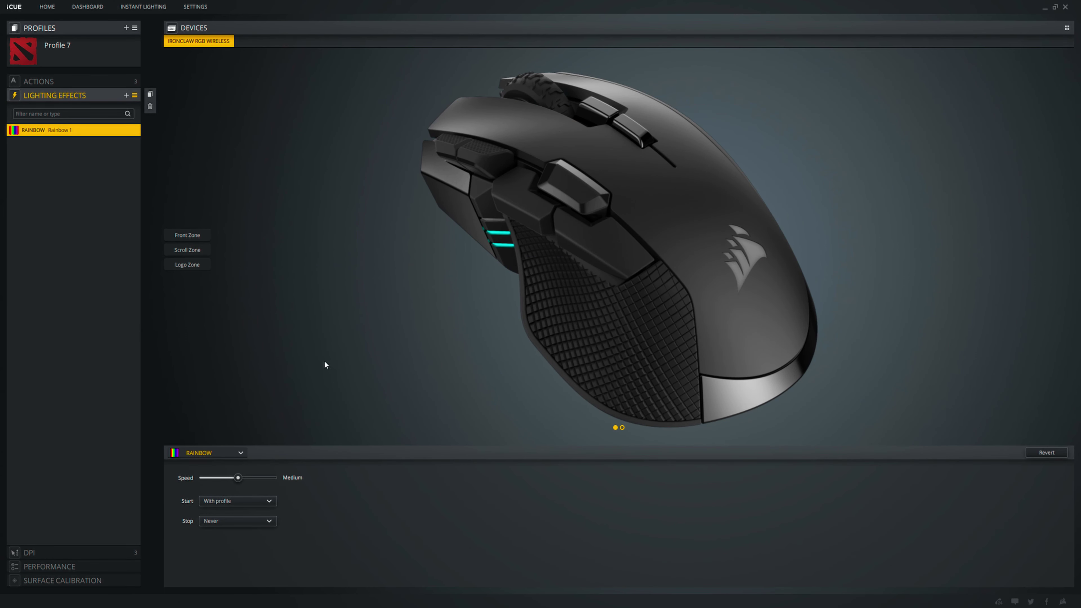
{"action": "left_click", "coordinate": [187, 235]}
{"action": "left_click", "coordinate": [212, 453]}
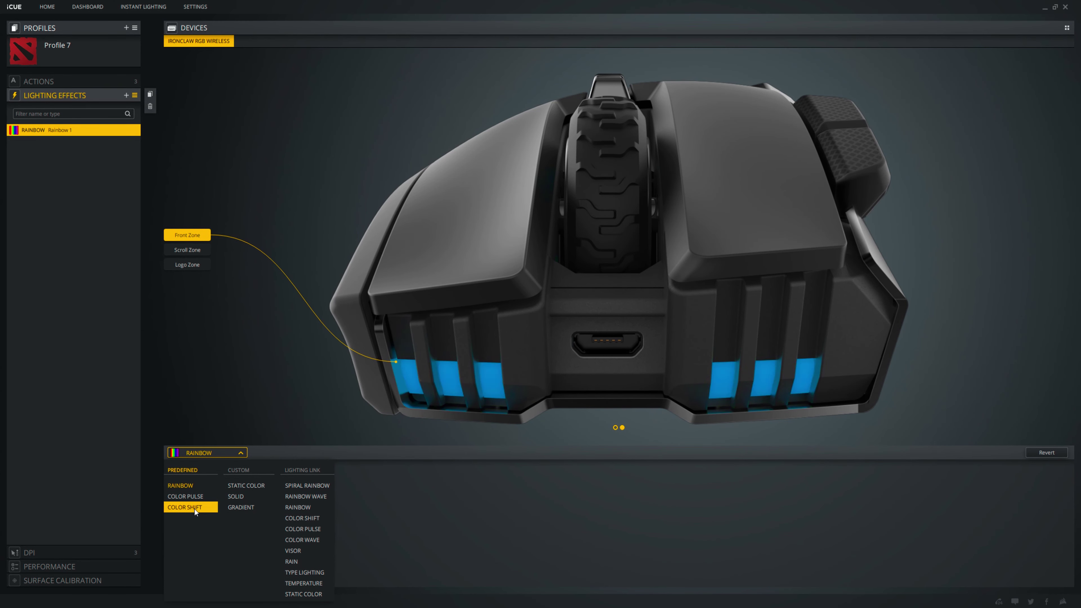
{"action": "left_click", "coordinate": [261, 486]}
{"action": "left_click", "coordinate": [222, 454]}
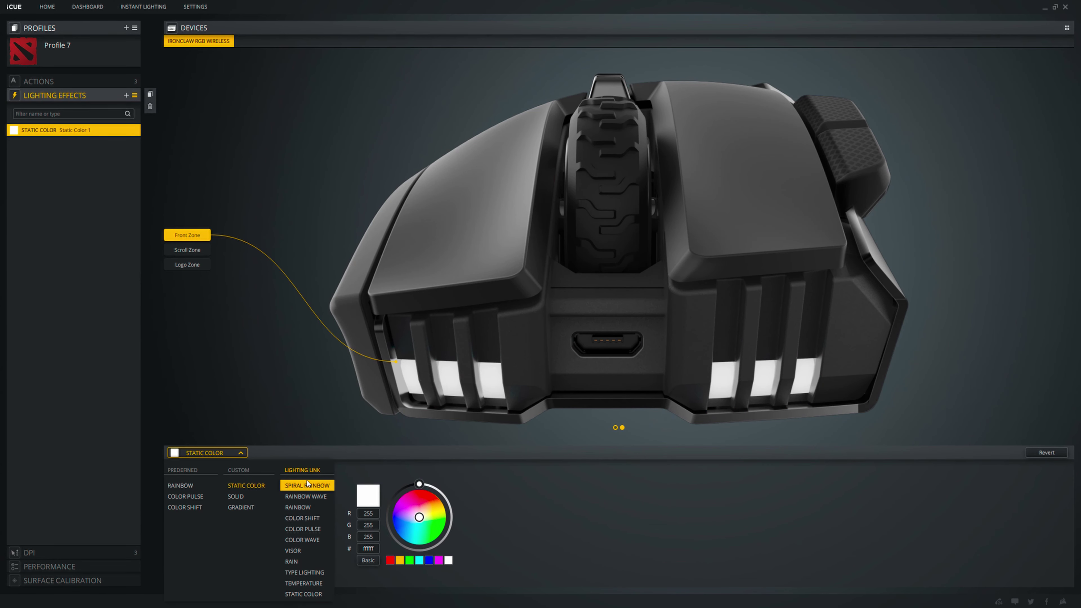
{"action": "left_click", "coordinate": [307, 485]}
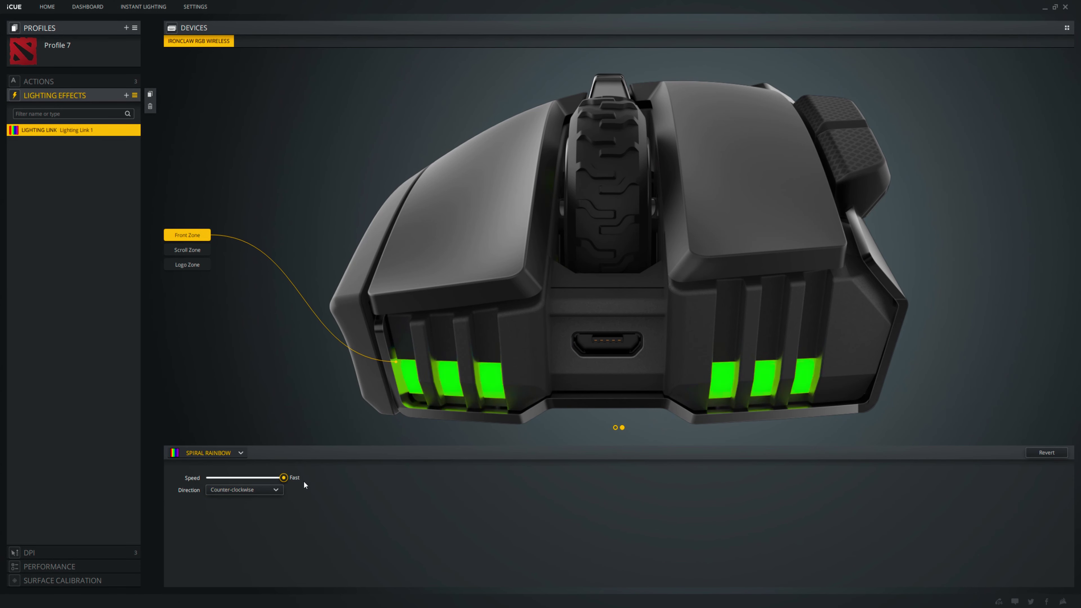
{"action": "left_click", "coordinate": [193, 454]}
{"action": "left_click", "coordinate": [193, 454]}
- For all three zones, preview Rainbow Wave, Rainbow, Color Shift and alternating Color Pulse
{"action": "left_click", "coordinate": [616, 428]}
{"action": "left_click", "coordinate": [615, 427]}
{"action": "left_click", "coordinate": [229, 453]}
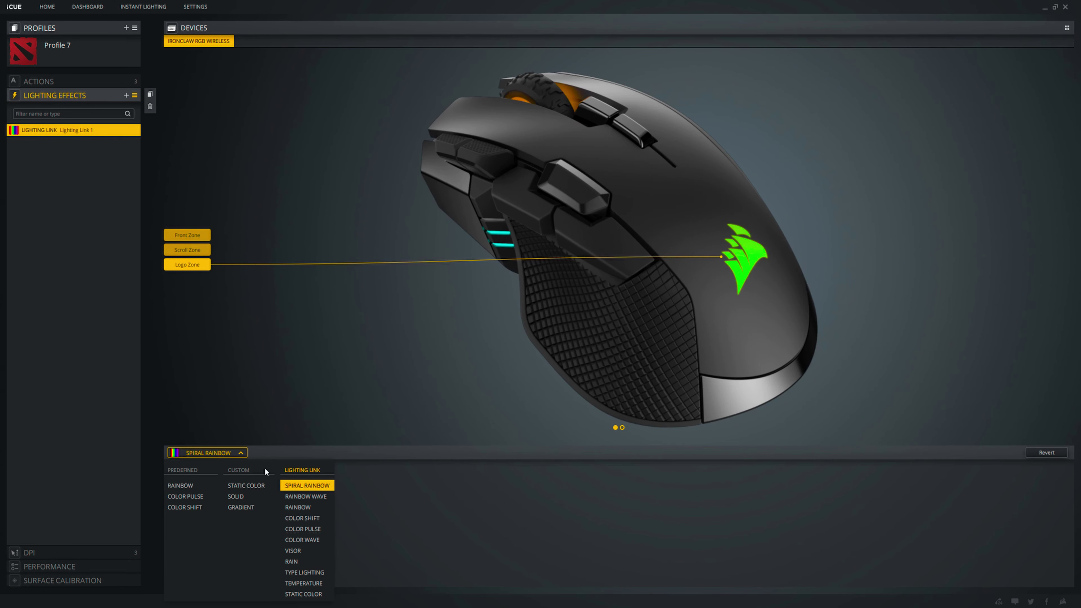
{"action": "left_click", "coordinate": [303, 499]}
{"action": "left_click", "coordinate": [230, 453]}
{"action": "left_click", "coordinate": [293, 503]}
{"action": "left_click", "coordinate": [225, 453]}
{"action": "left_click", "coordinate": [303, 517]}
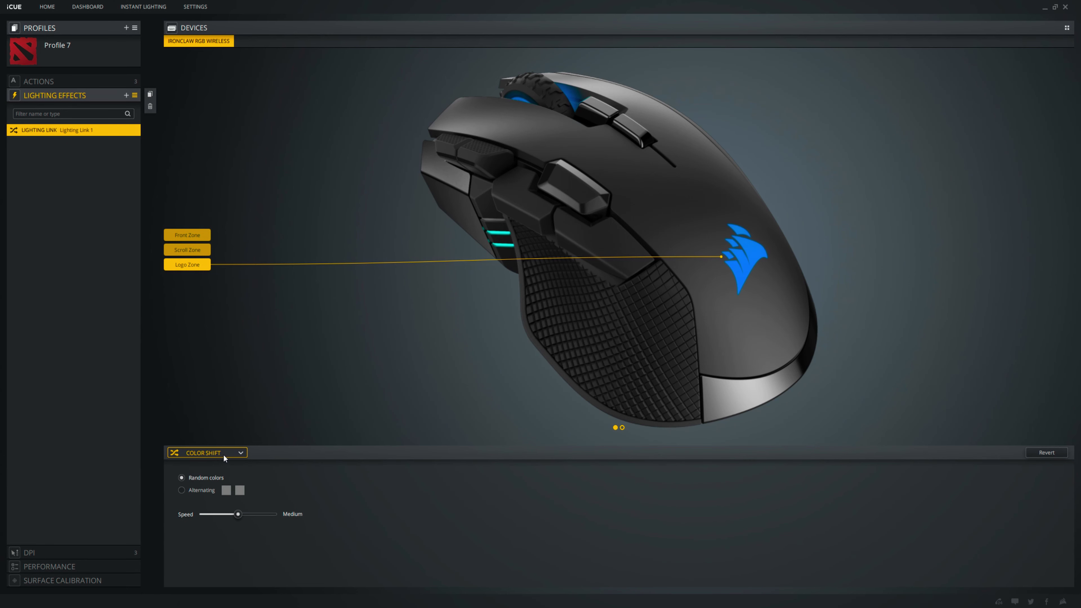
{"action": "left_click", "coordinate": [223, 454]}
{"action": "left_click", "coordinate": [298, 527]}
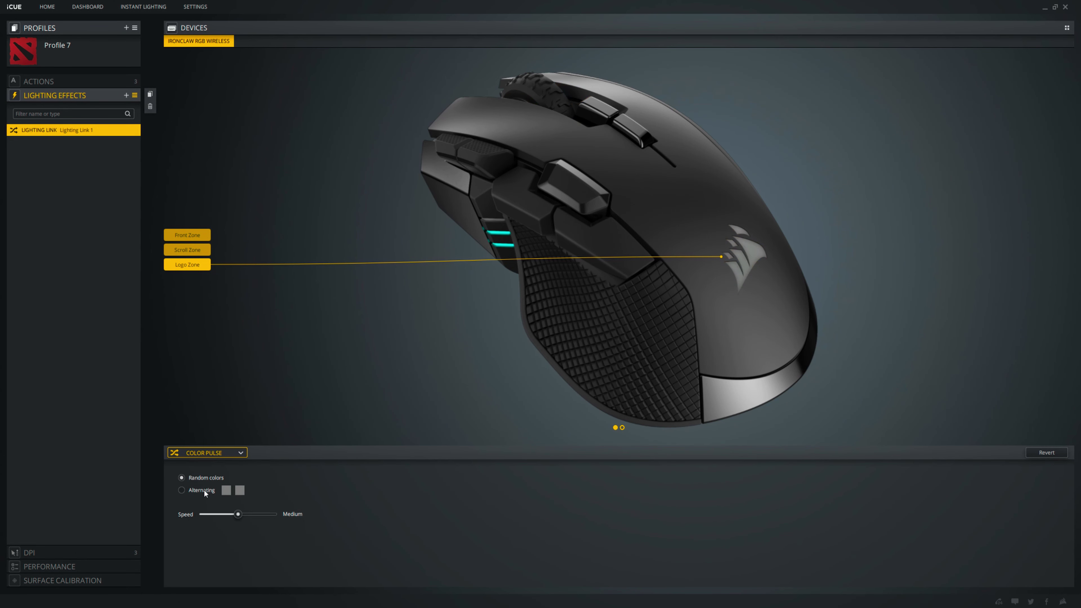
{"action": "left_click", "coordinate": [226, 490]}
- Preview alternating Color Wave, alternating Visor, Rain and Type Lighting effects
{"action": "left_click", "coordinate": [230, 453]}
{"action": "left_click", "coordinate": [313, 545]}
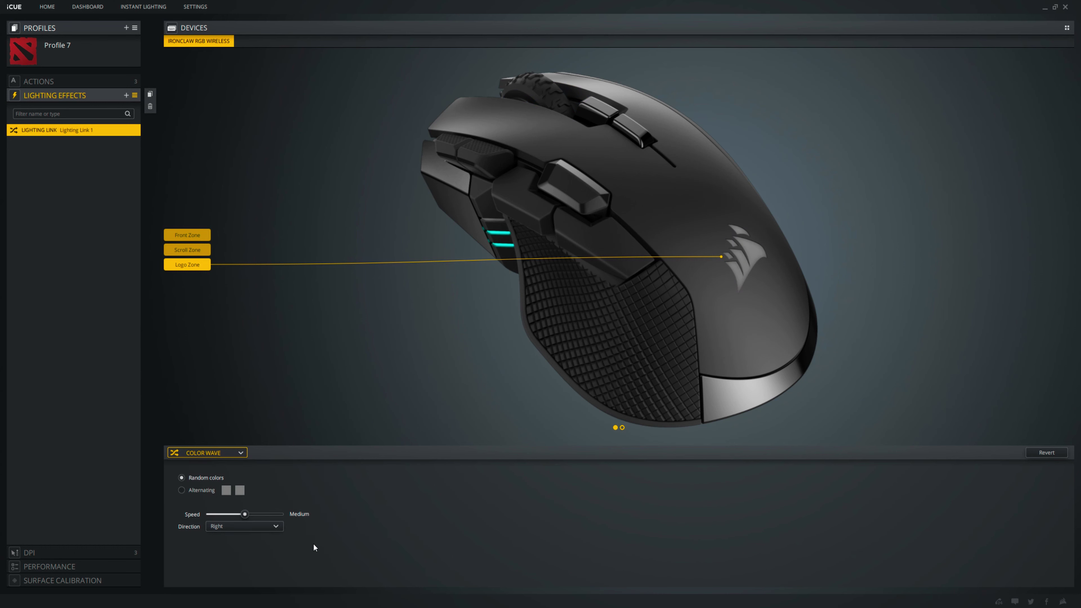
{"action": "left_click", "coordinate": [211, 490]}
{"action": "left_click", "coordinate": [219, 453]}
{"action": "left_click", "coordinate": [305, 550]}
{"action": "left_click", "coordinate": [226, 490]}
{"action": "left_click", "coordinate": [210, 452]}
{"action": "left_click", "coordinate": [305, 549]}
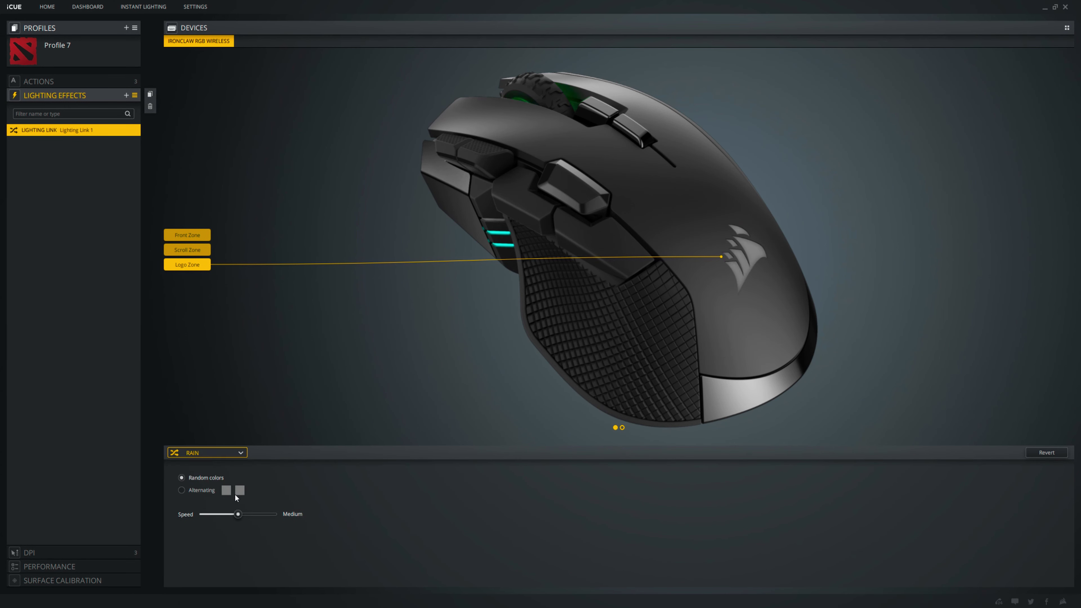
{"action": "left_click", "coordinate": [208, 452]}
{"action": "left_click", "coordinate": [296, 572]}
- Set the Temperature lighting effect driven by the GTX 1080 sensor
{"action": "left_click", "coordinate": [208, 453]}
{"action": "left_click", "coordinate": [300, 582]}
{"action": "left_click", "coordinate": [284, 477]}
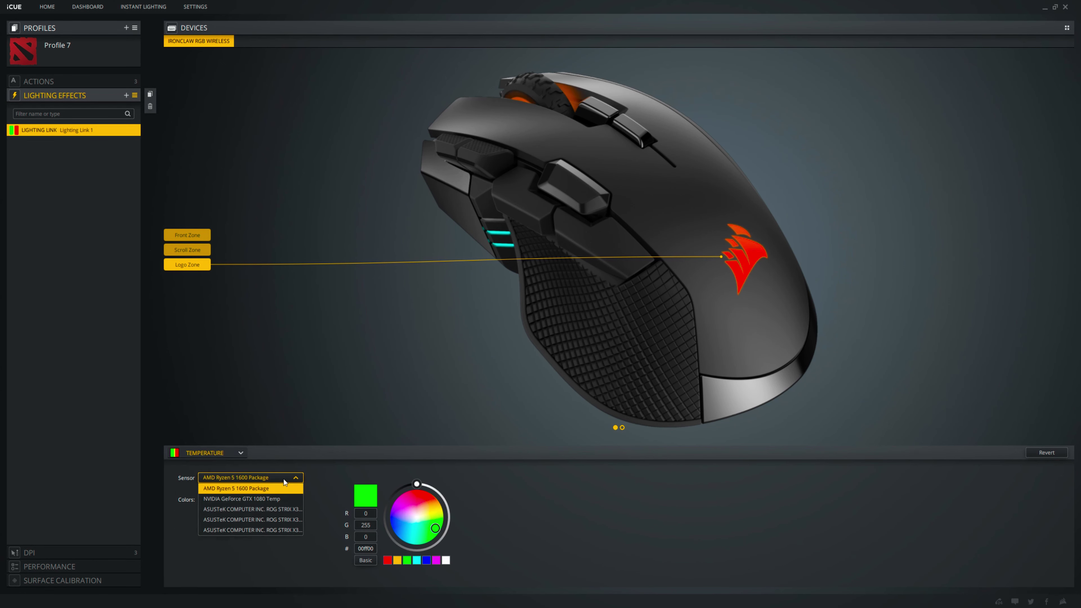
{"action": "left_click", "coordinate": [255, 498]}
{"action": "left_click", "coordinate": [277, 477]}
{"action": "left_click", "coordinate": [256, 489]}
{"action": "left_click", "coordinate": [209, 452]}
{"action": "left_click", "coordinate": [64, 95]}
- Make the top DPI stage default with 405 X DPI and 16,000 Y DPI
{"action": "left_click", "coordinate": [43, 109]}
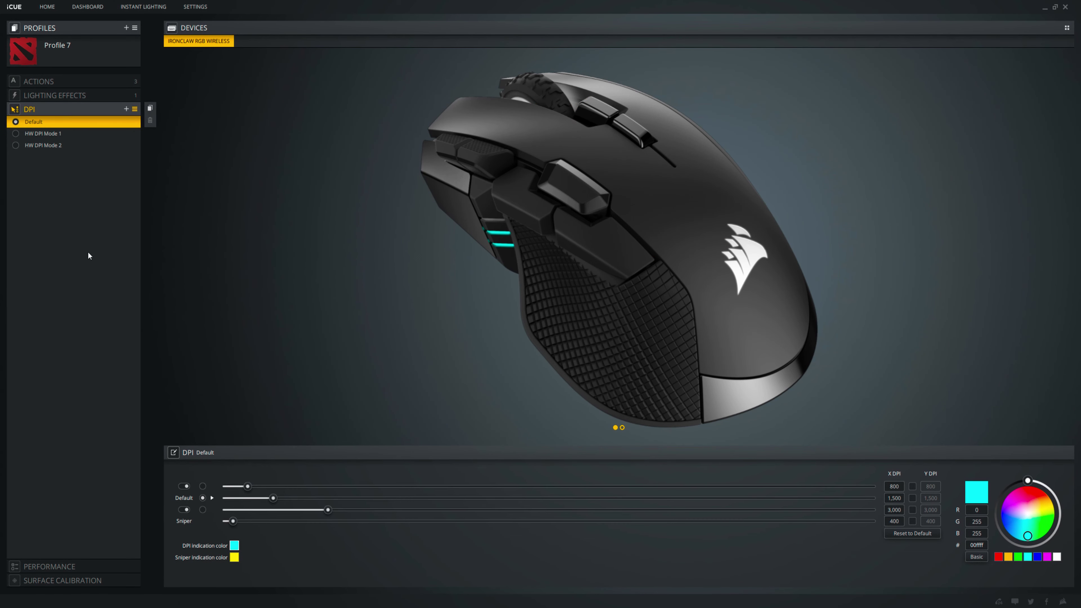
{"action": "left_click", "coordinate": [203, 486]}
{"action": "left_click_drag", "start_coordinate": [247, 486], "coordinate": [901, 492]}
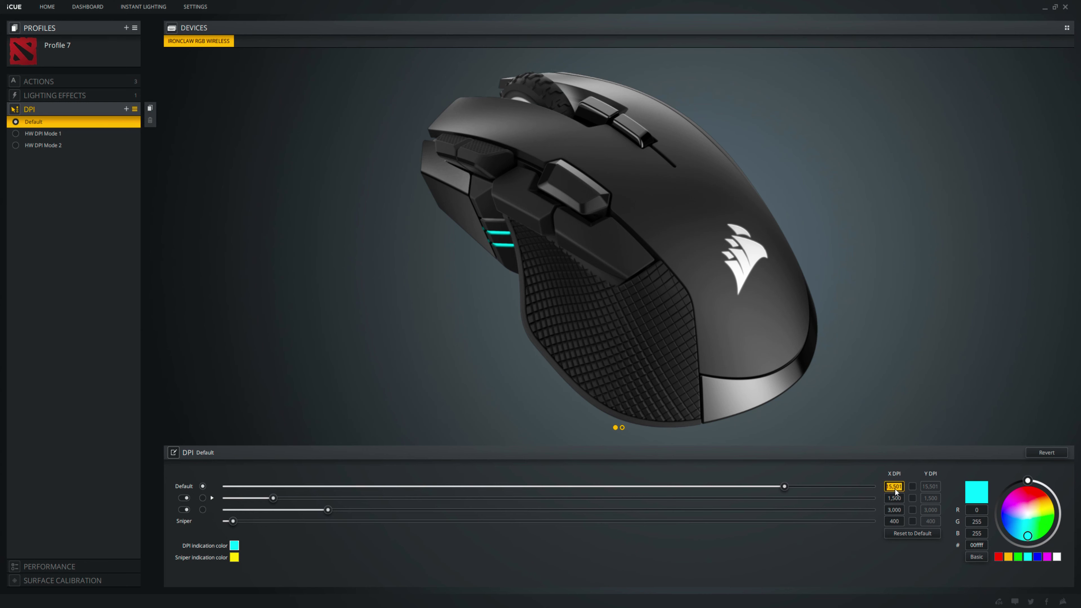
{"action": "left_click", "coordinate": [894, 491]}
{"action": "type", "text": "405"}
{"action": "key", "text": "Return"}
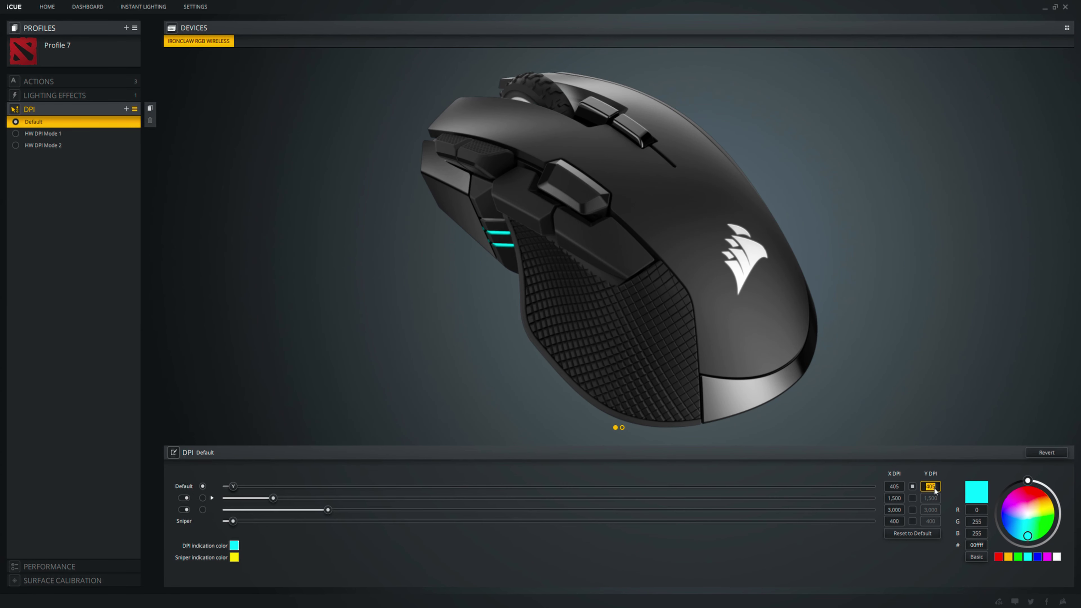
{"action": "left_click", "coordinate": [934, 491]}
{"action": "type", "text": "16,000"}
{"action": "key", "text": "Return"}
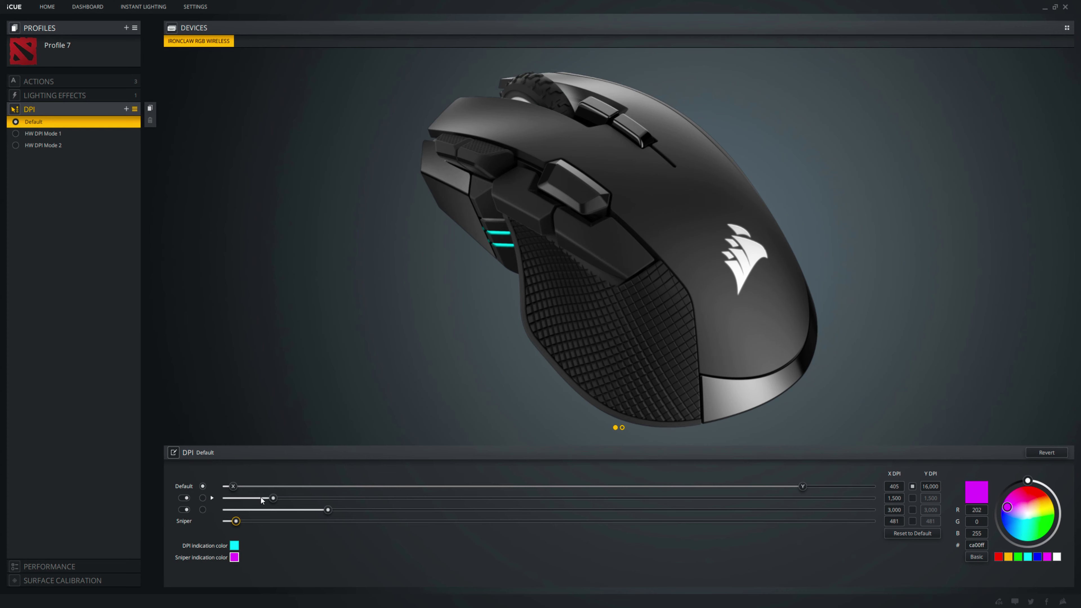
{"action": "left_click", "coordinate": [49, 566]}
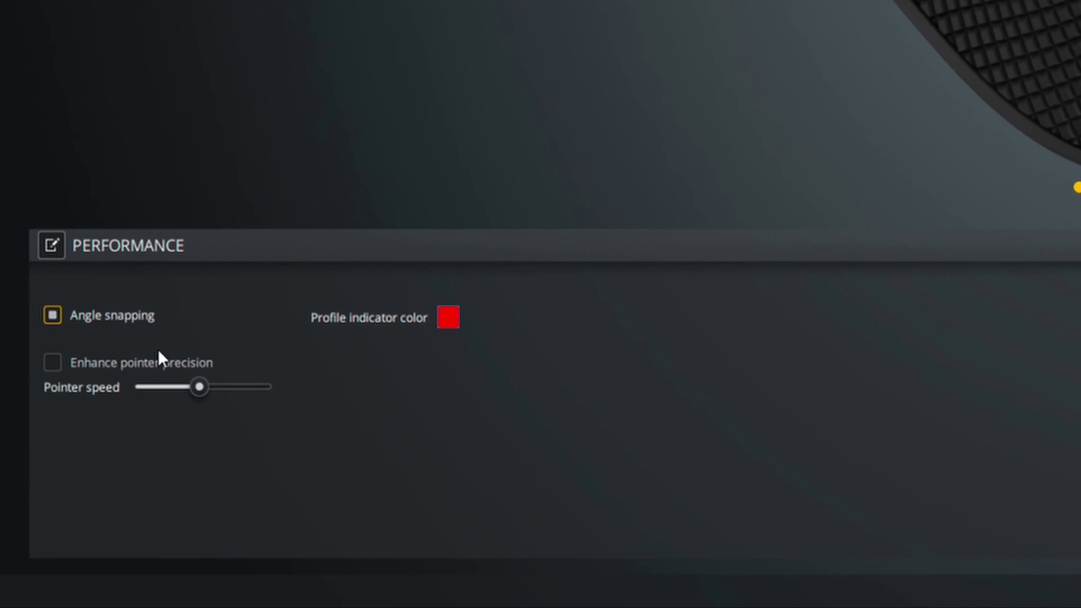
- Turn on enhanced pointer precision and set pointer speed to about a third
{"action": "left_click", "coordinate": [163, 379]}
{"action": "left_click", "coordinate": [271, 369]}
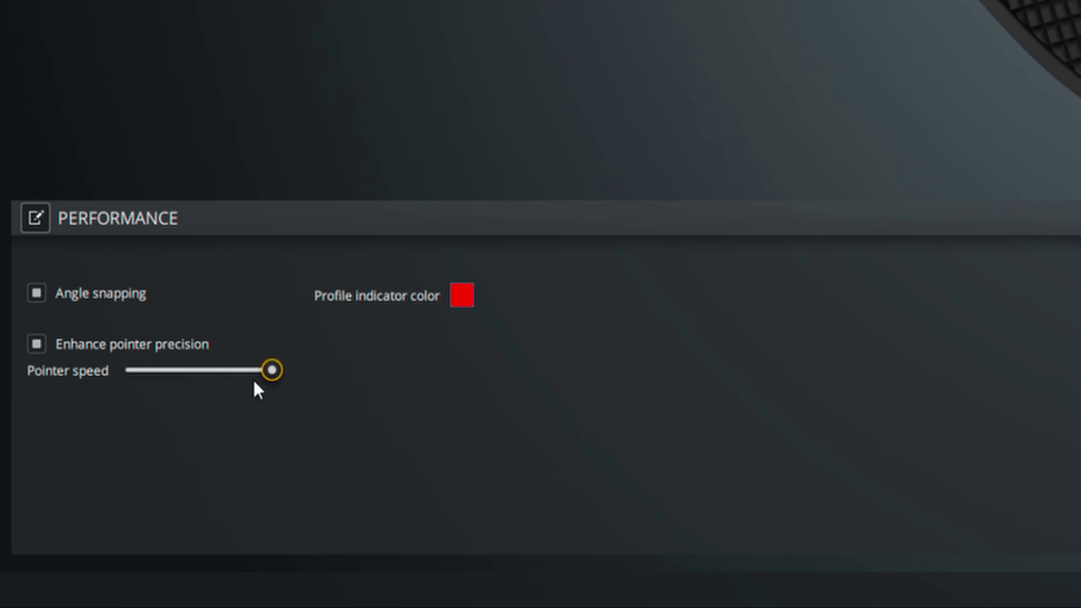
{"action": "left_click", "coordinate": [188, 375]}
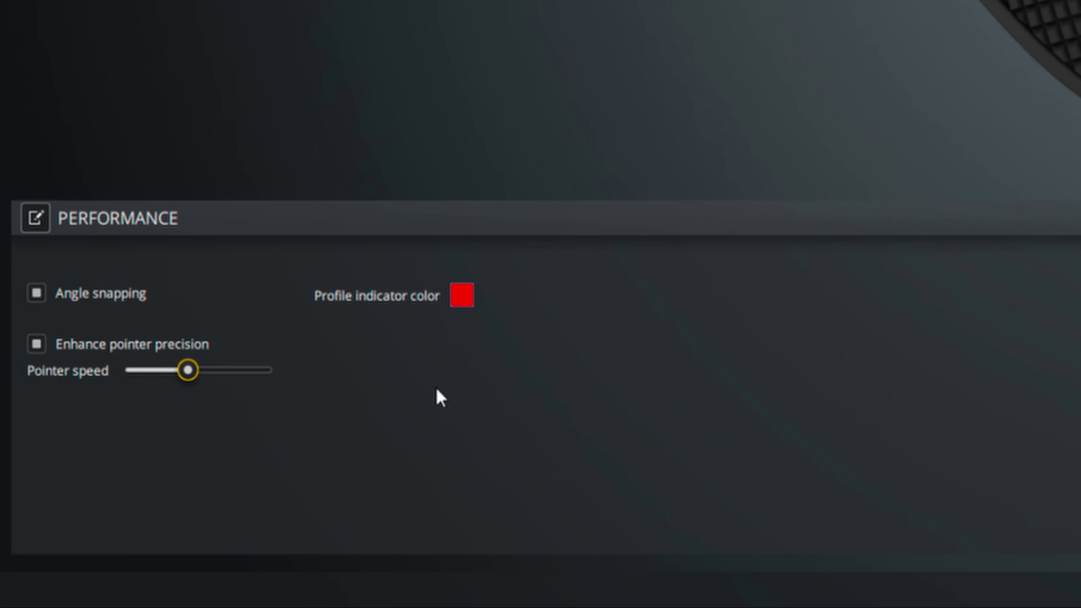
- Change the profile indicator colour to green
{"action": "left_click", "coordinate": [461, 295]}
{"action": "left_click", "coordinate": [636, 357]}
{"action": "left_click", "coordinate": [715, 420]}
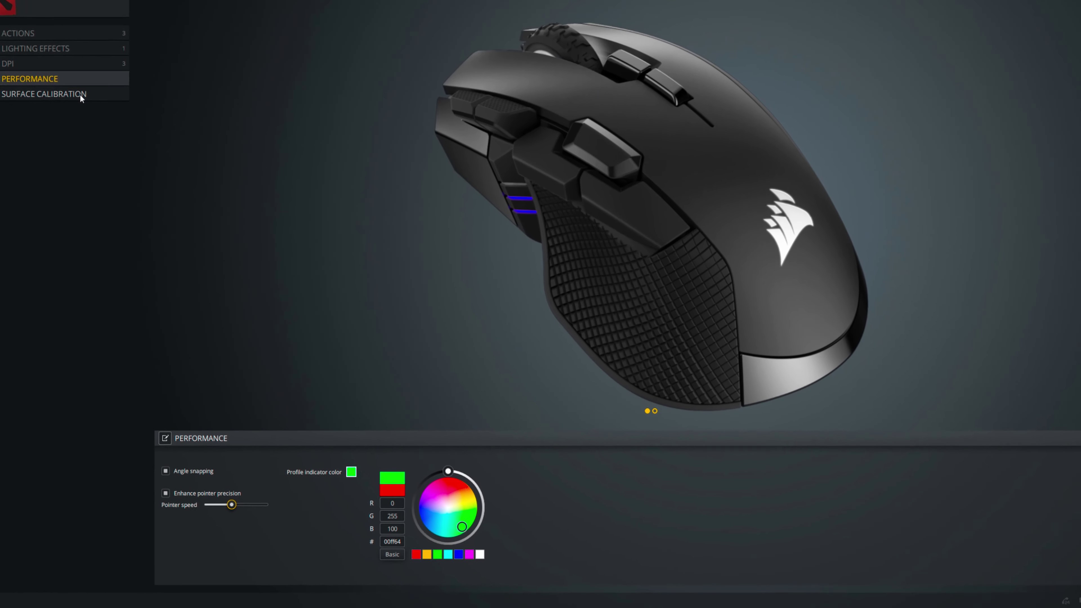
{"action": "left_click", "coordinate": [80, 94]}
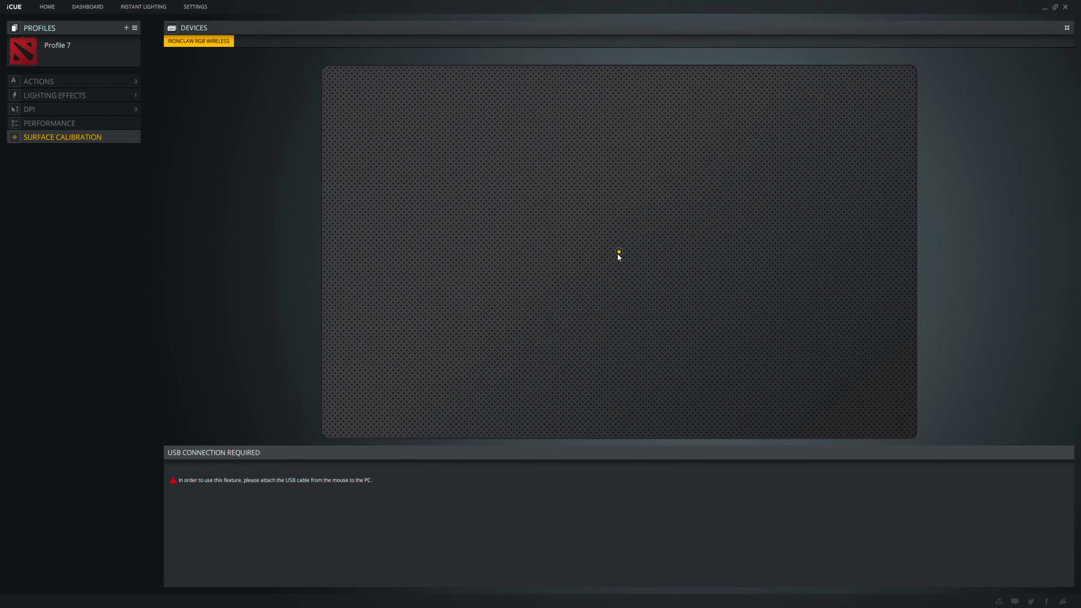
- Scribble a test trace across the surface calibration pad
{"action": "mouse_move", "coordinate": [618, 255]}
{"action": "left_mouse_down"}
{"action": "mouse_move", "coordinate": [325, 227]}
{"action": "mouse_move", "coordinate": [579, 292]}
{"action": "mouse_move", "coordinate": [656, 272]}
{"action": "mouse_move", "coordinate": [549, 238]}
{"action": "mouse_move", "coordinate": [663, 216]}
{"action": "mouse_move", "coordinate": [665, 296]}
{"action": "left_mouse_up"}
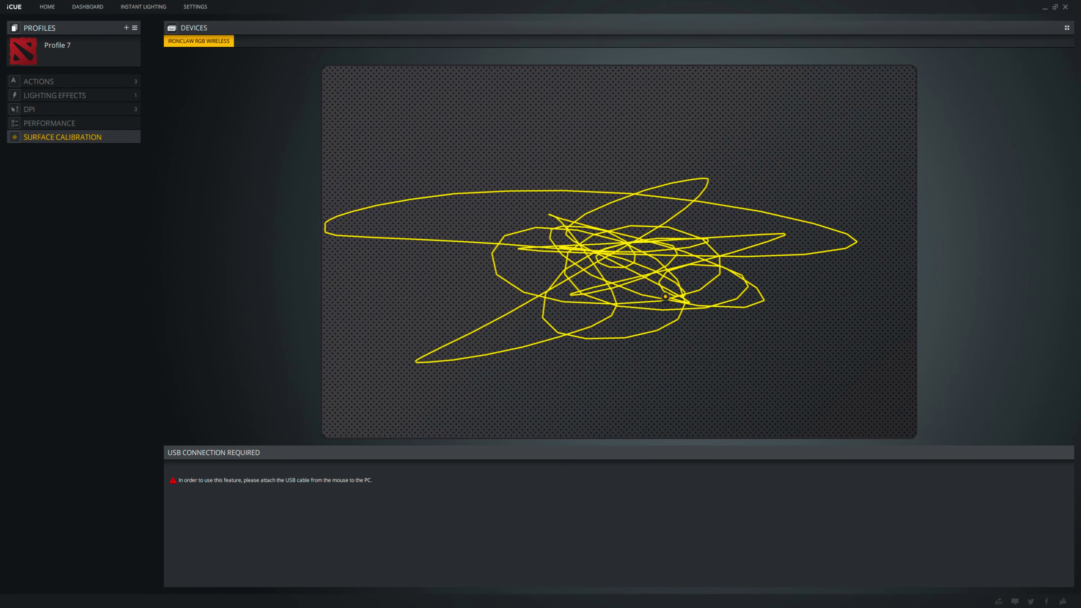
- Keep the dongle polling rate at 1000 Hz / 1 msec and adjust lighting brightness
{"action": "left_click", "coordinate": [194, 8]}
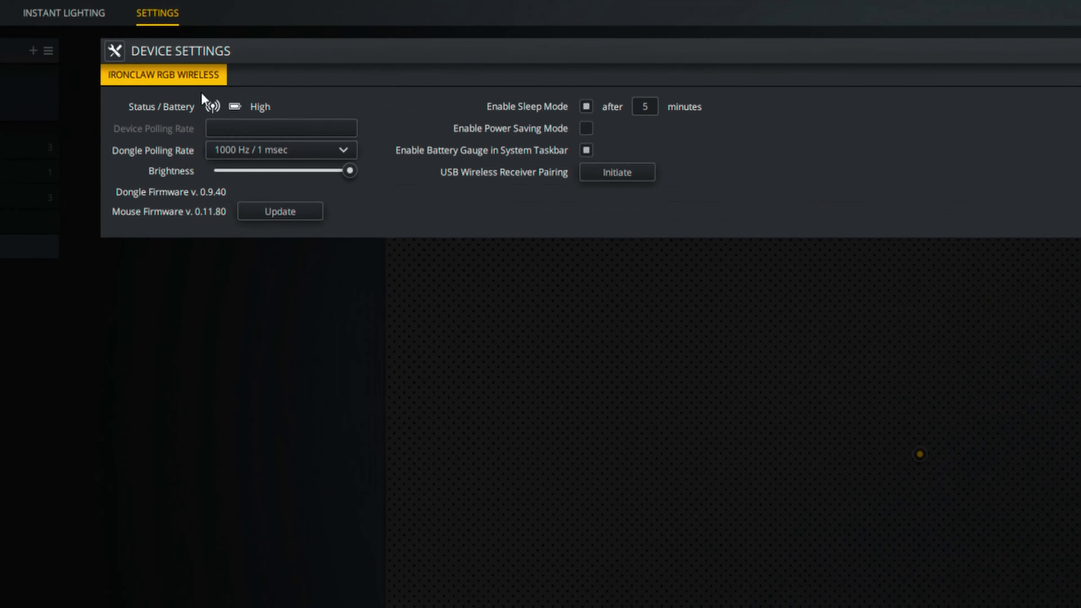
{"action": "left_click", "coordinate": [250, 175]}
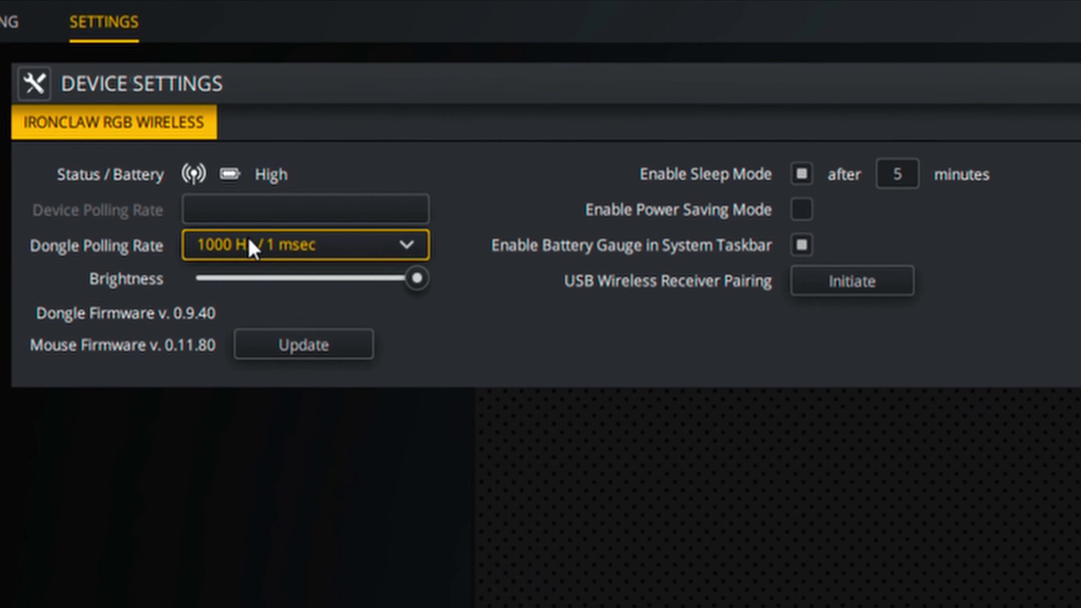
{"action": "left_click", "coordinate": [246, 354]}
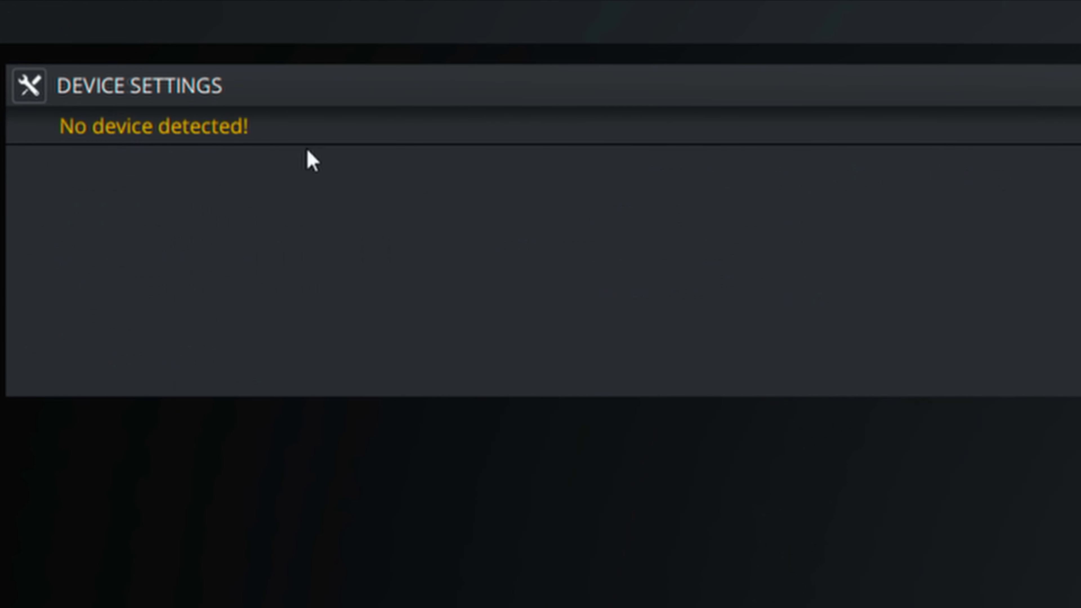
{"action": "left_click", "coordinate": [320, 261]}
{"action": "left_click", "coordinate": [289, 377]}
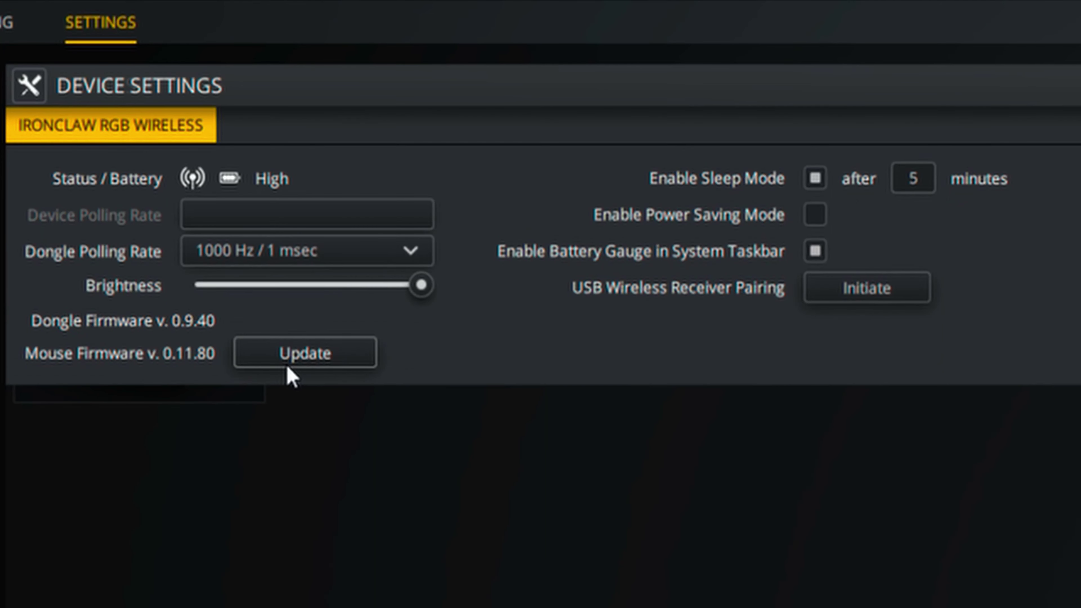
{"action": "mouse_move", "coordinate": [420, 285]}
{"action": "left_mouse_down"}
{"action": "mouse_move", "coordinate": [196, 289]}
{"action": "mouse_move", "coordinate": [421, 285]}
{"action": "left_mouse_up"}
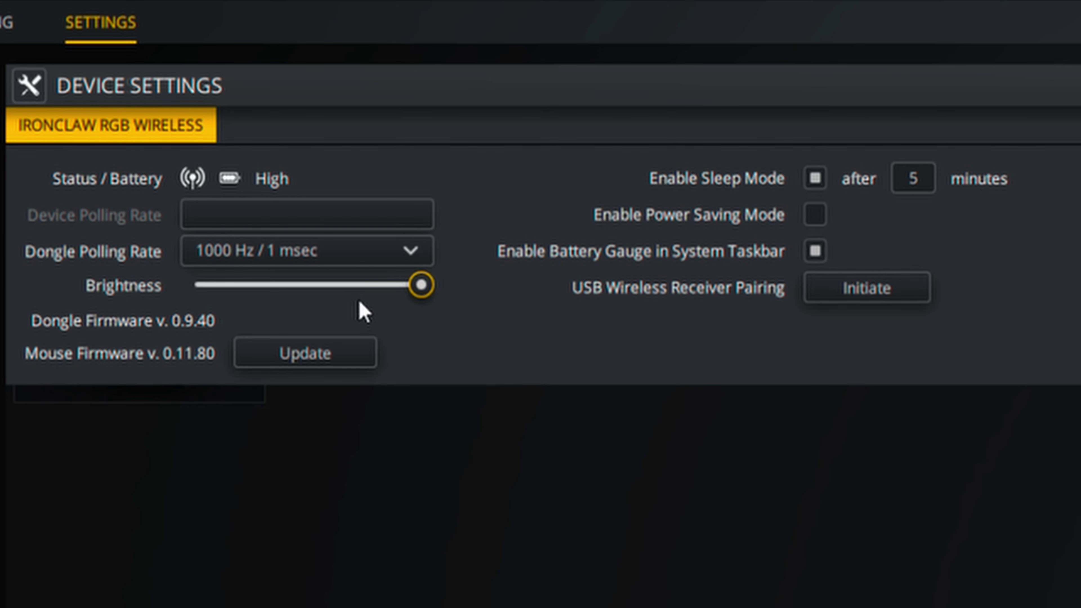
- Keep 5-minute sleep, enable power saving mode, keep battery gauge on, and update mouse firmware
{"action": "left_click", "coordinate": [816, 181]}
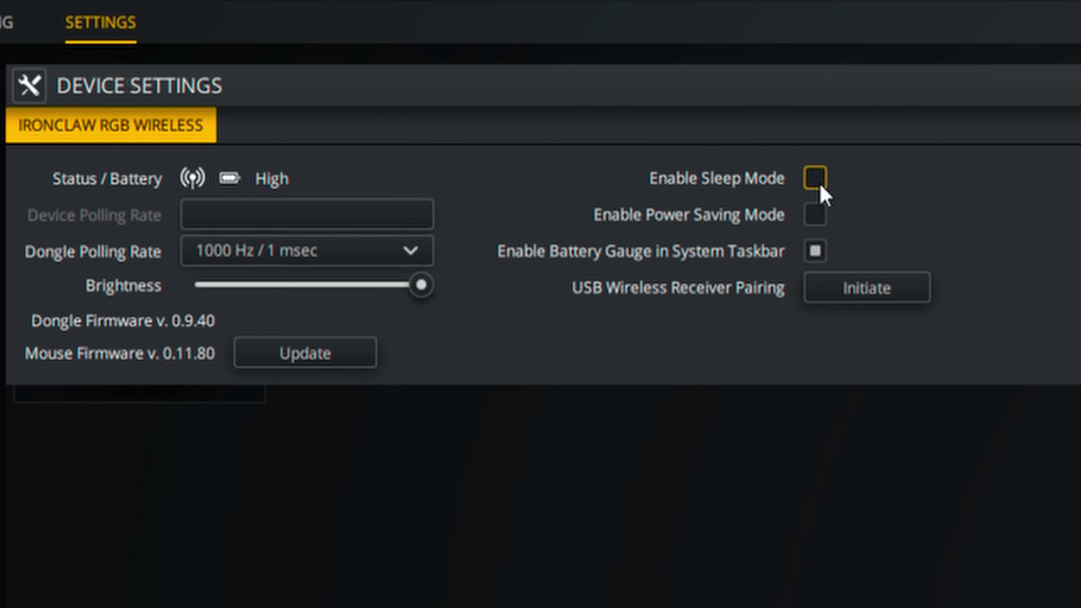
{"action": "left_click", "coordinate": [815, 178]}
{"action": "left_click", "coordinate": [914, 181]}
{"action": "key", "text": "Return"}
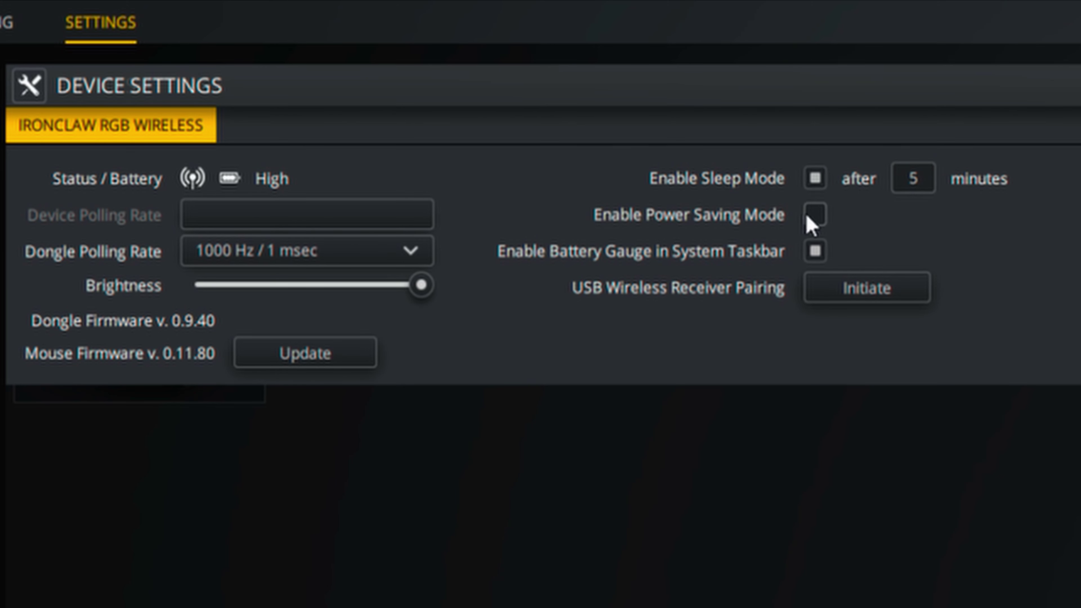
{"action": "left_click", "coordinate": [815, 217]}
{"action": "left_click", "coordinate": [821, 254]}
{"action": "left_click", "coordinate": [821, 253]}
{"action": "left_click", "coordinate": [305, 353]}
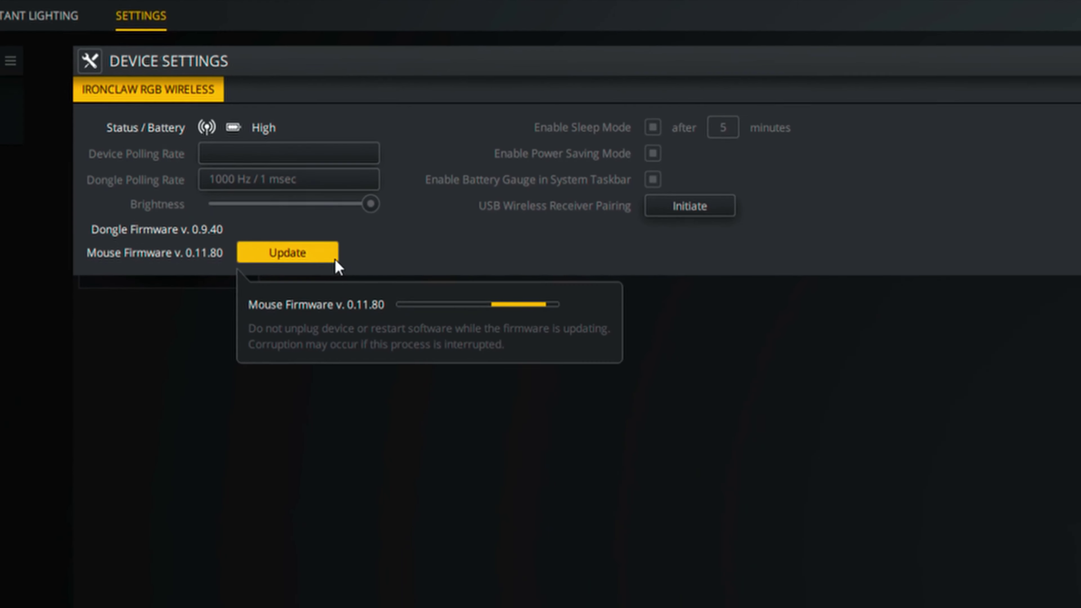